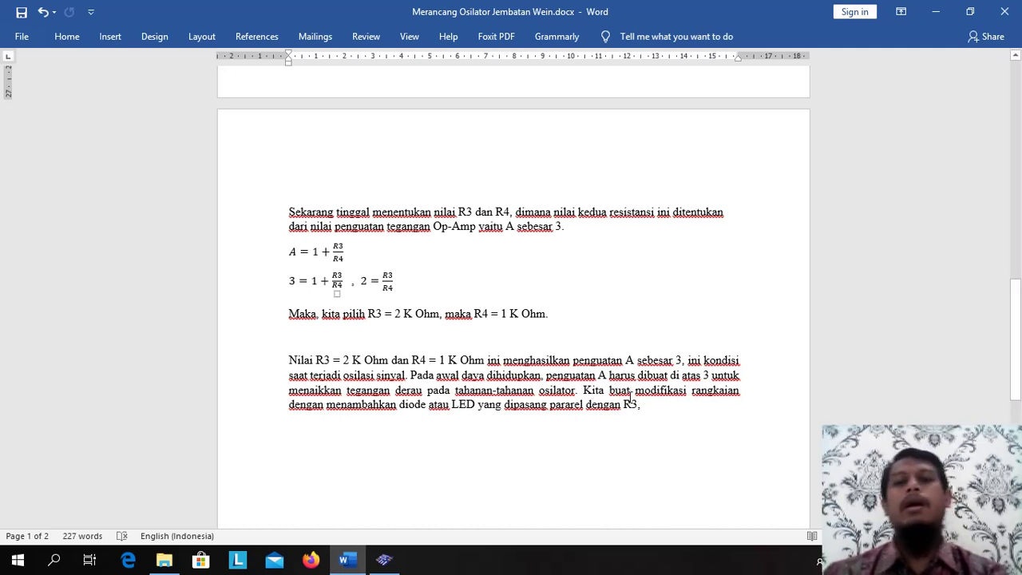
- Switch to Multisim and examine the complete Osi wein oscillator schematic, including the R3, R5 and LED feedback branch
scroll(630, 397, down, 1)
scroll(630, 396, down, 1)
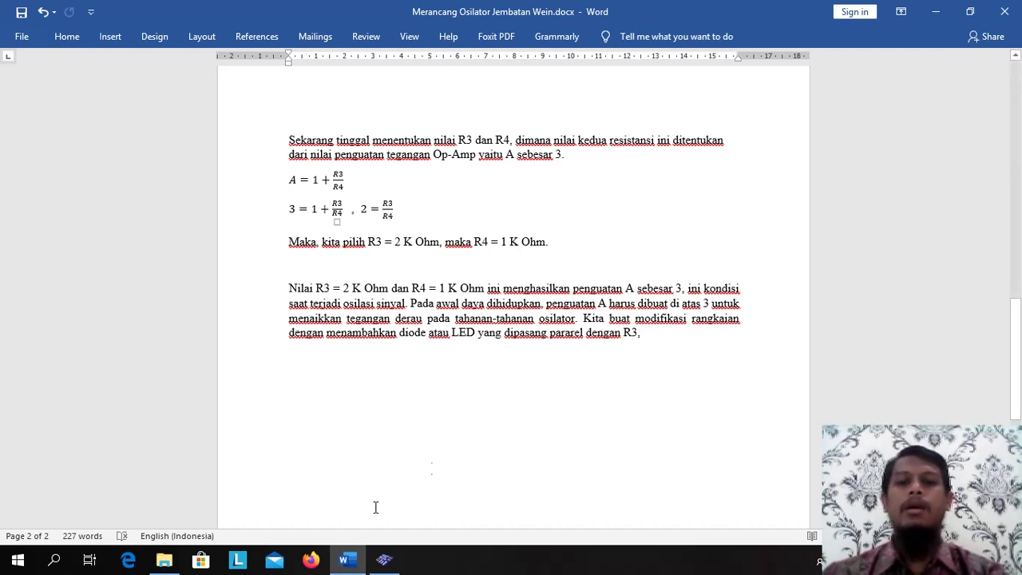
click(384, 559)
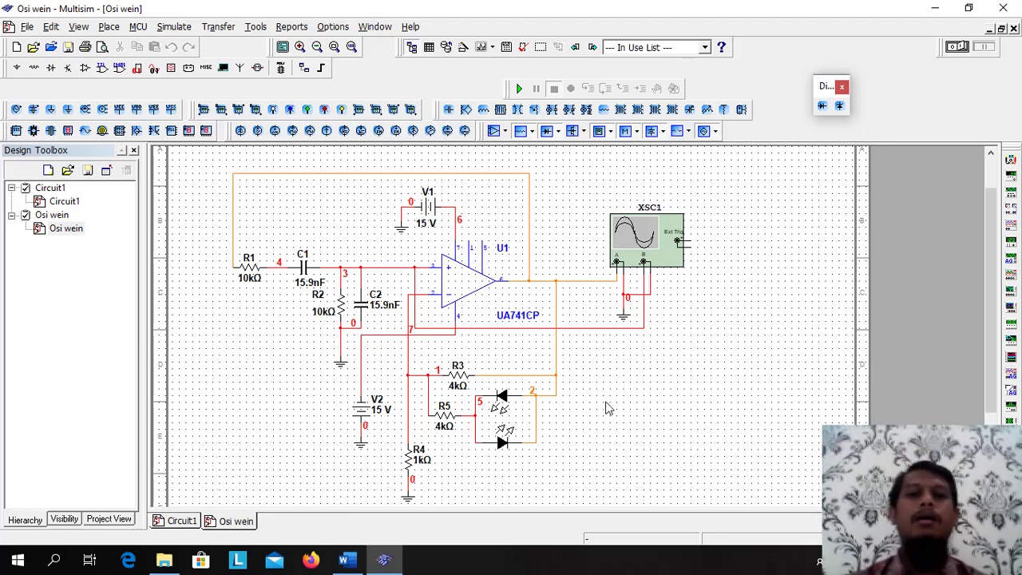
scroll(494, 336, down, 1)
scroll(491, 331, up, 1)
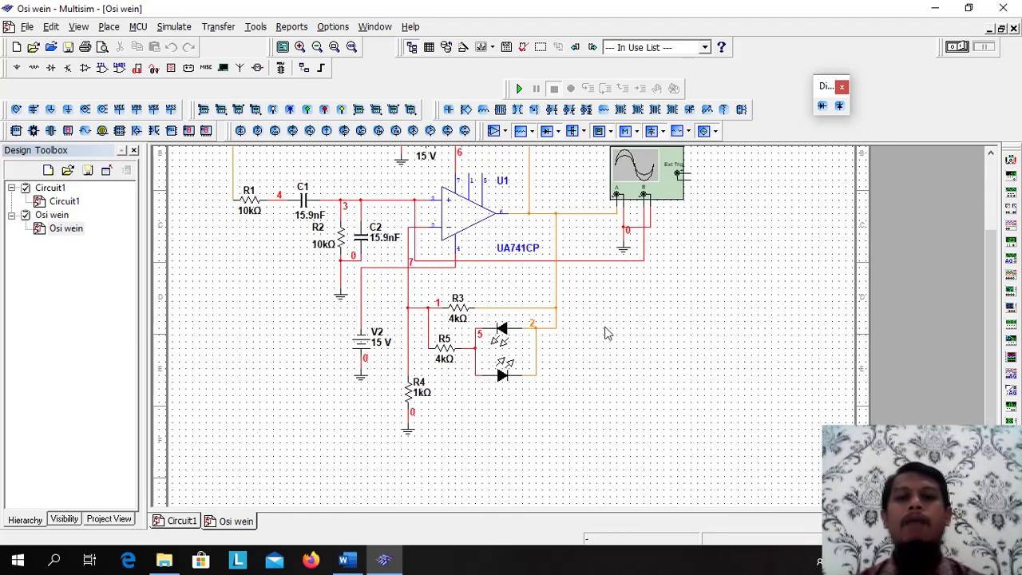
drag(990, 270, 1005, 222)
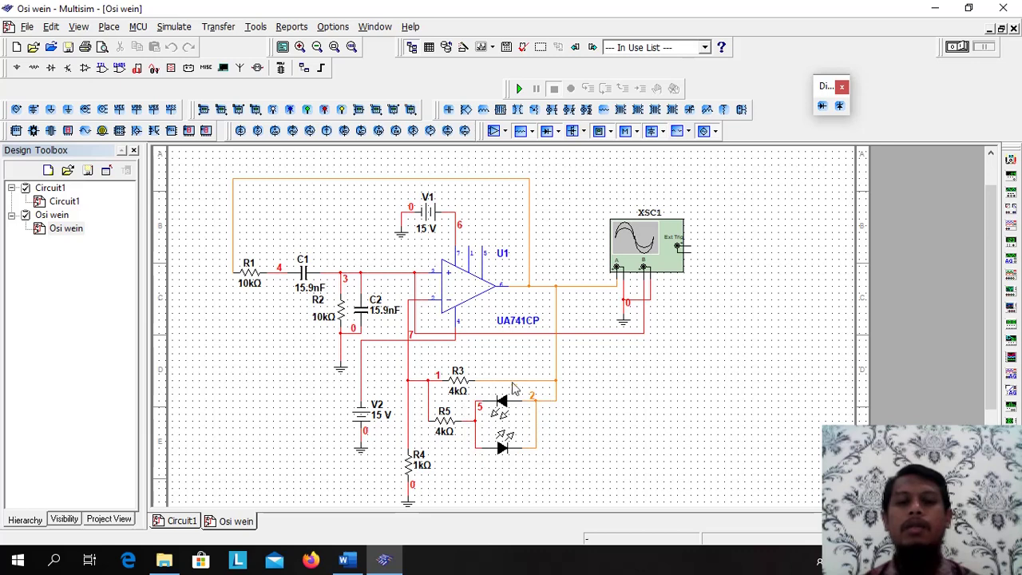
click(477, 396)
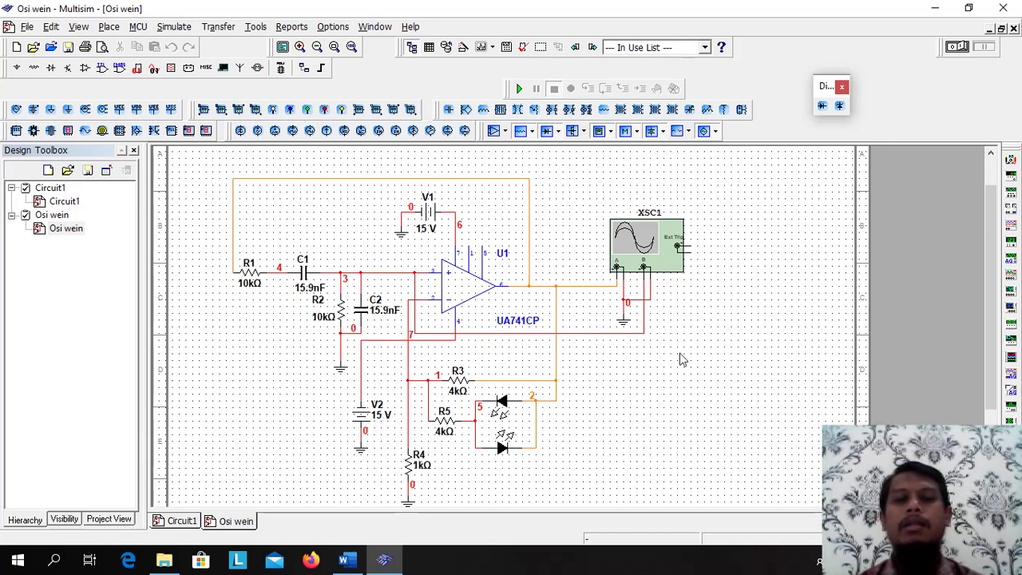
- Open oscilloscope XSC1, keep its window clear of the simulation controls, and run the simulation
double_click(663, 254)
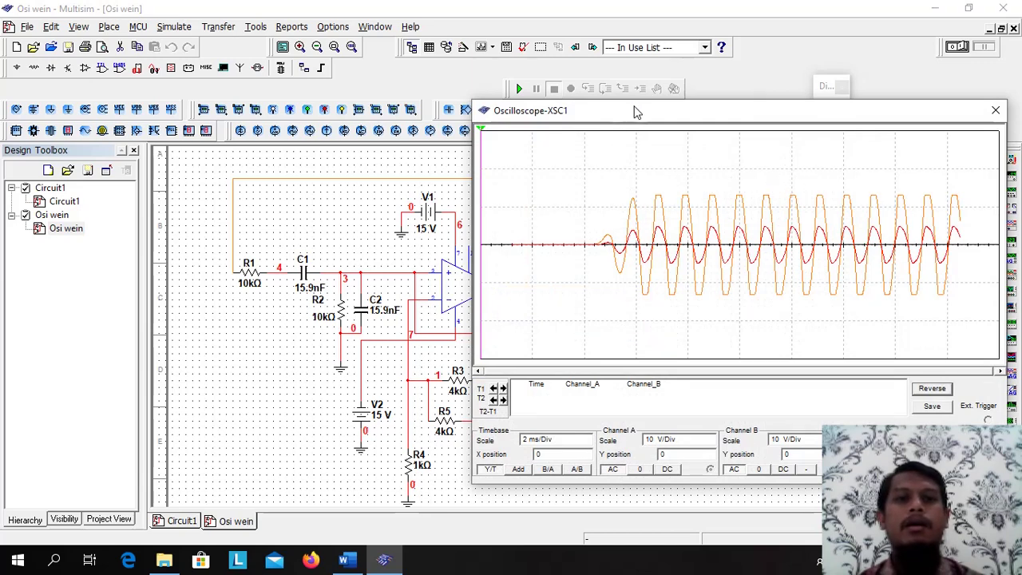
drag(636, 112, 543, 164)
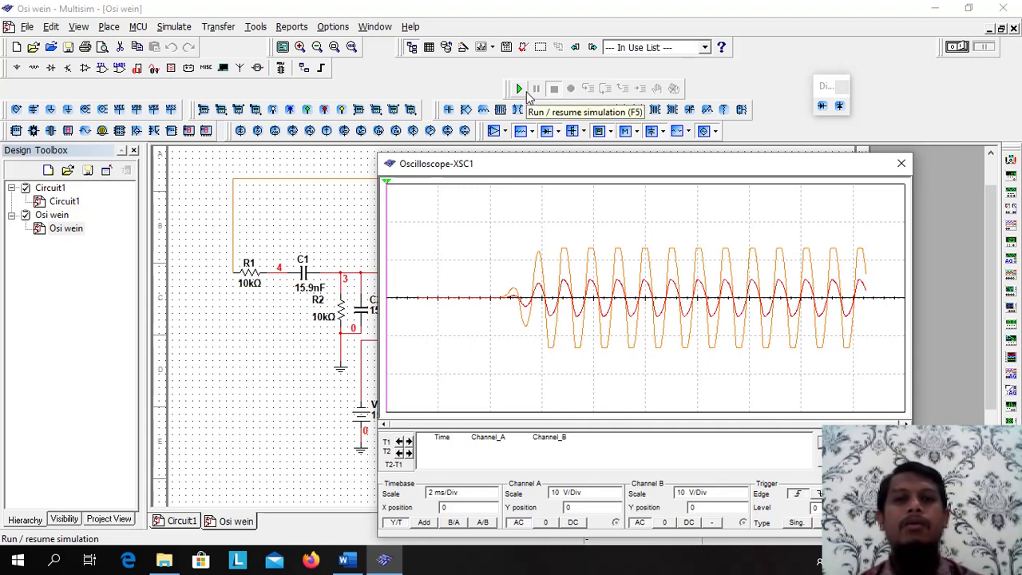
drag(506, 162, 441, 167)
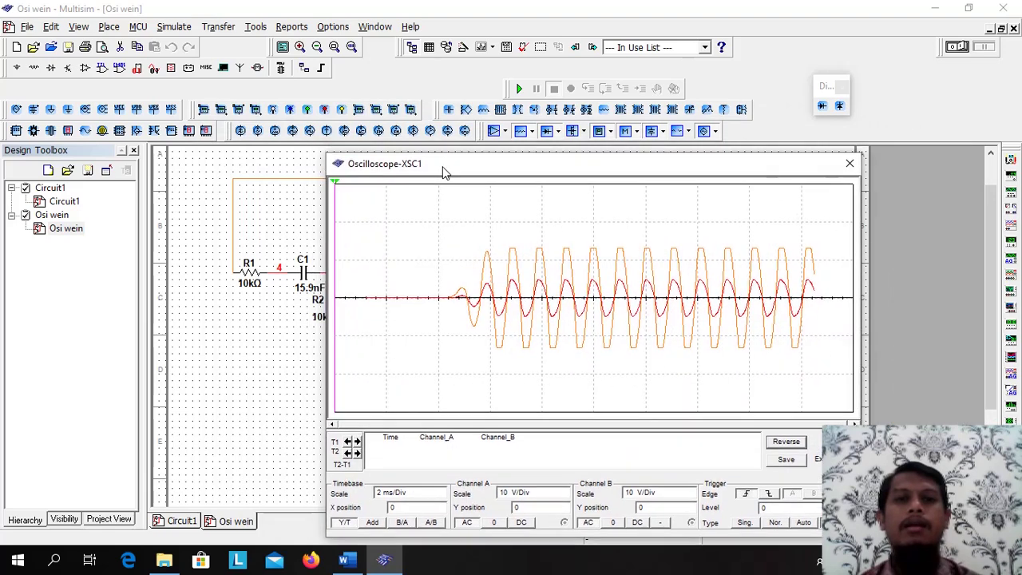
click(519, 89)
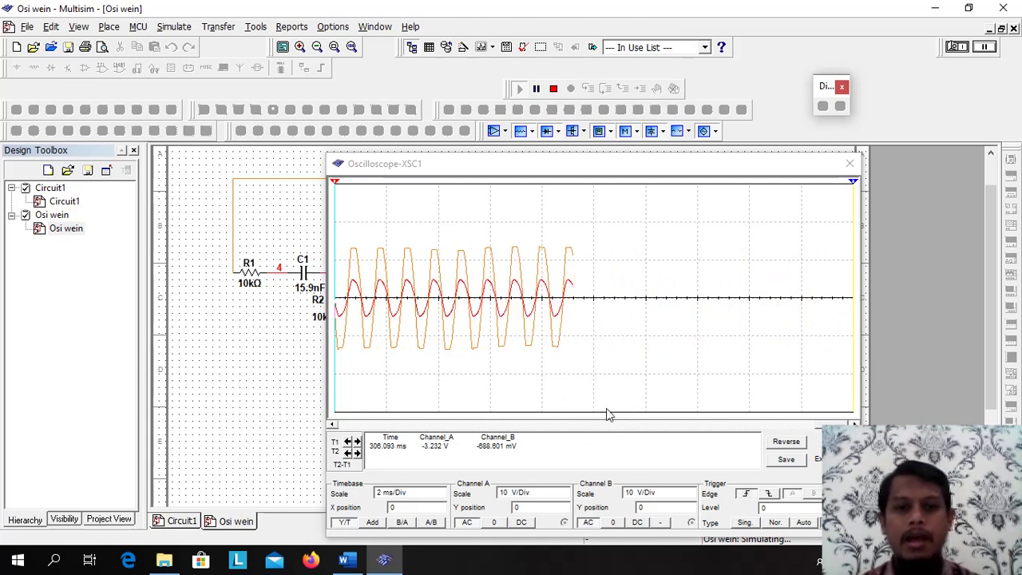
- Set the oscilloscope's Channel B coupling to 0, and dismiss the simulation error and its log without running the Convergence Assistant
click(613, 523)
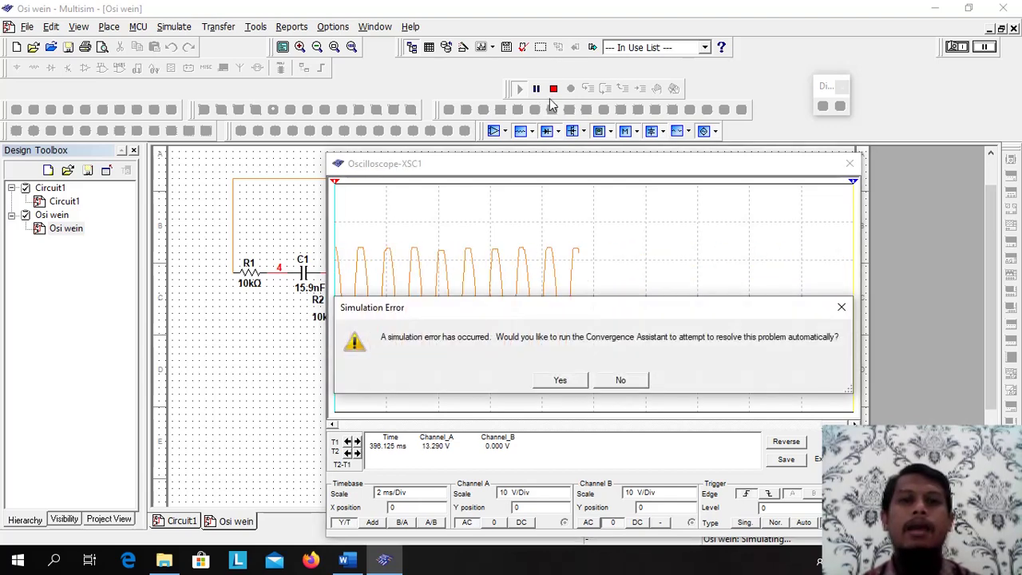
click(622, 381)
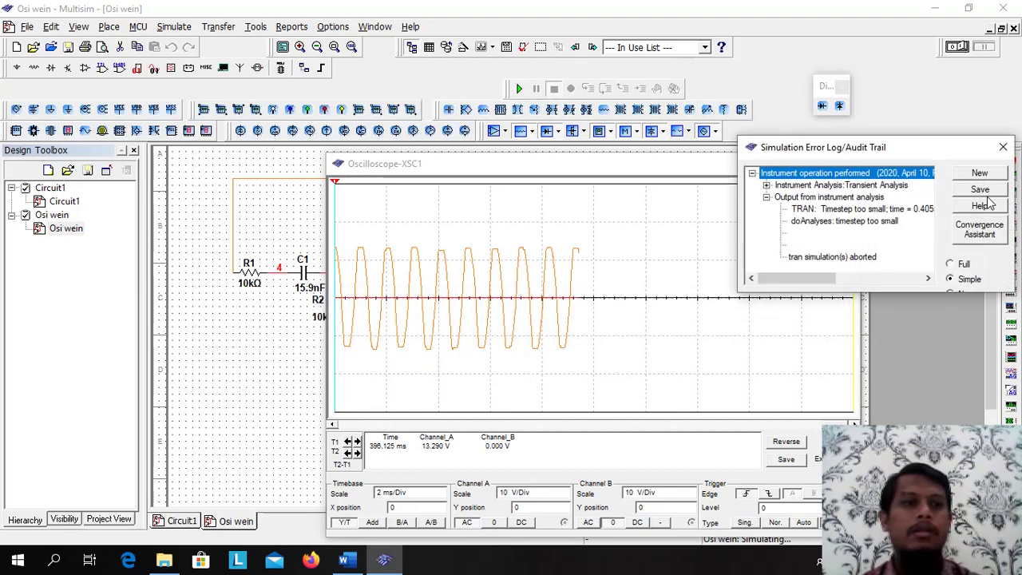
click(1003, 147)
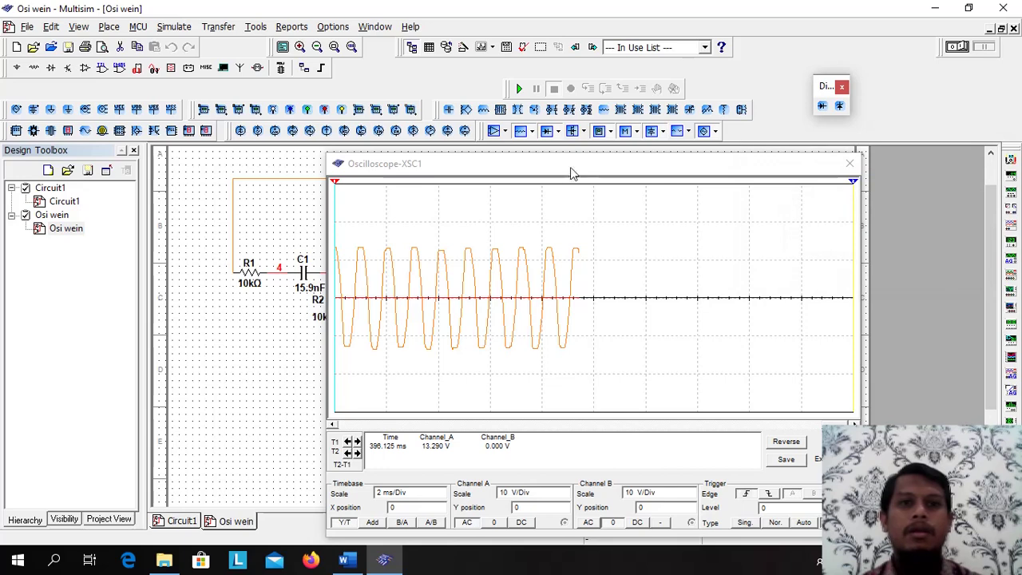
- Restart the simulation and pause it while the oscillation's start-up is on the oscilloscope
click(518, 88)
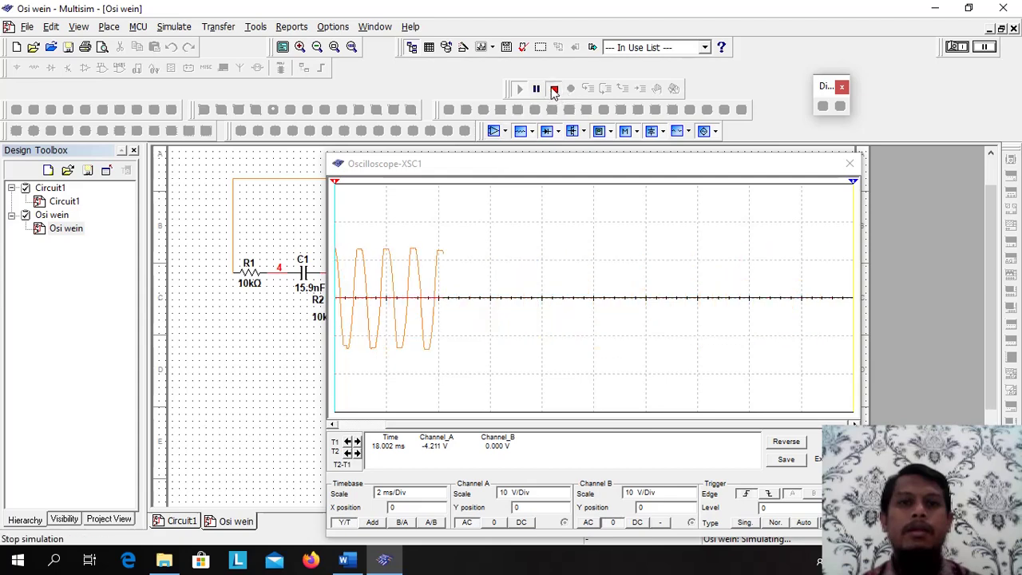
click(554, 90)
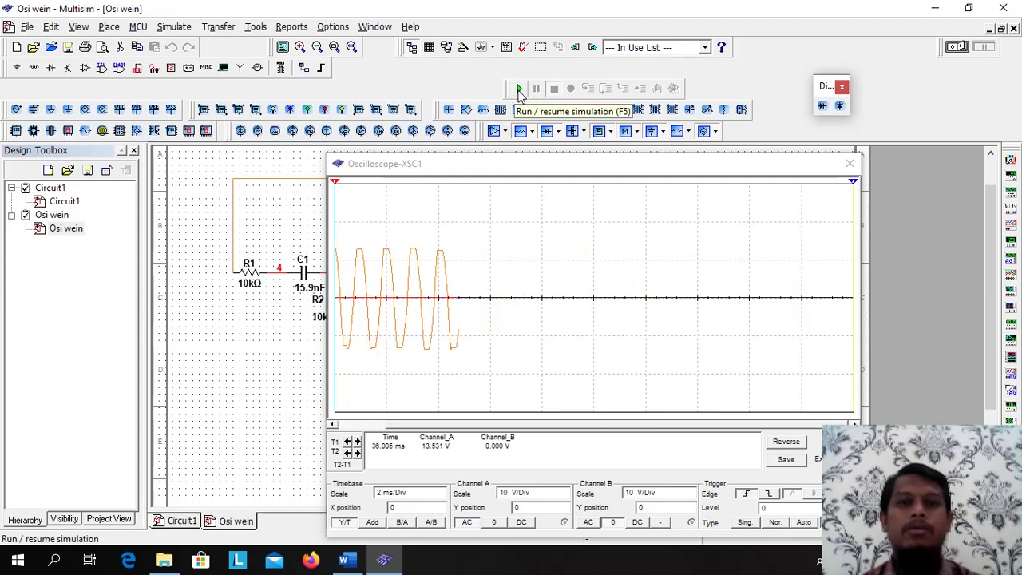
click(519, 90)
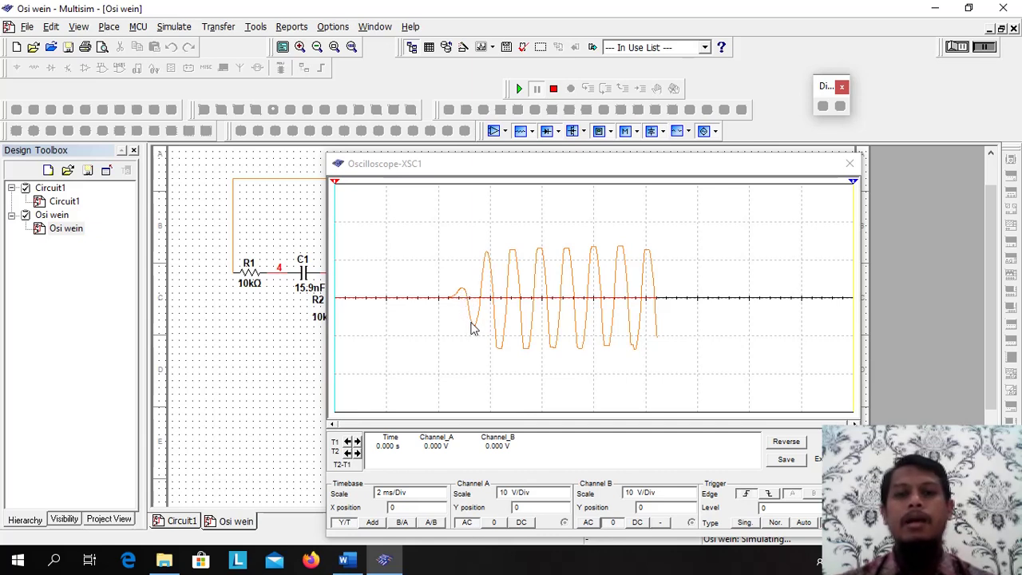
click(493, 252)
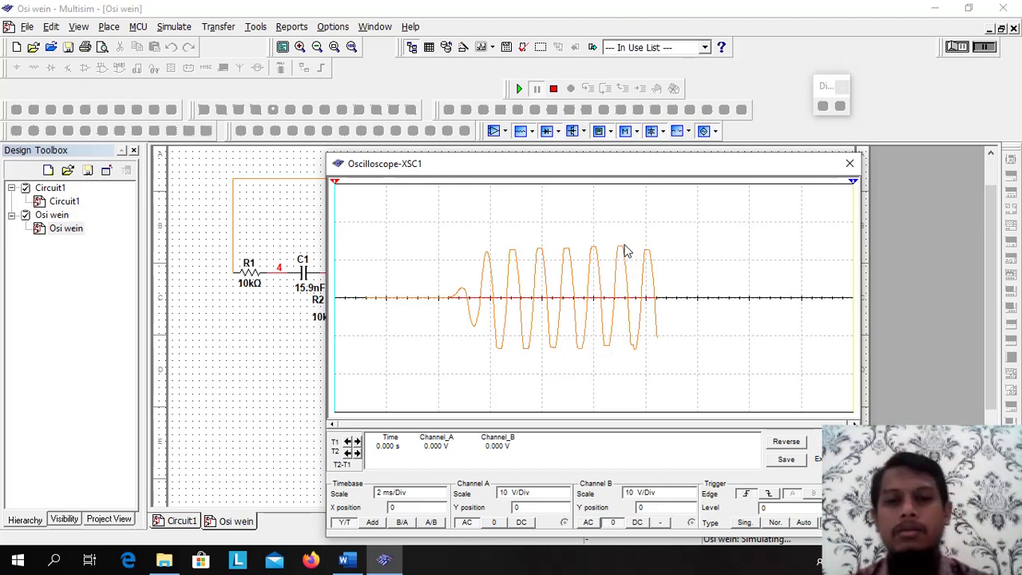
- Place the two oscilloscope cursors about one period apart on the Channel A waveform
drag(607, 166, 571, 129)
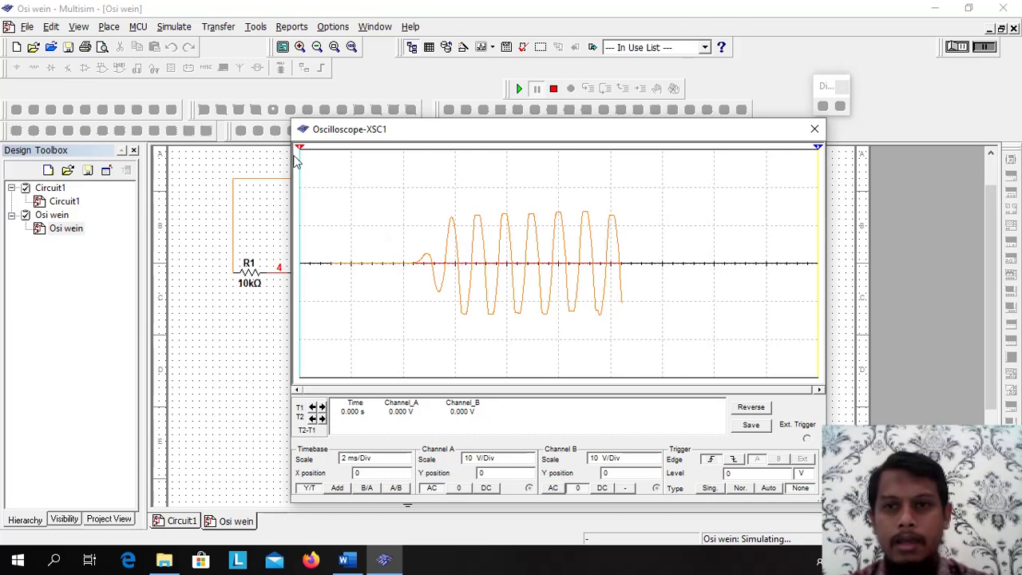
drag(303, 152, 473, 165)
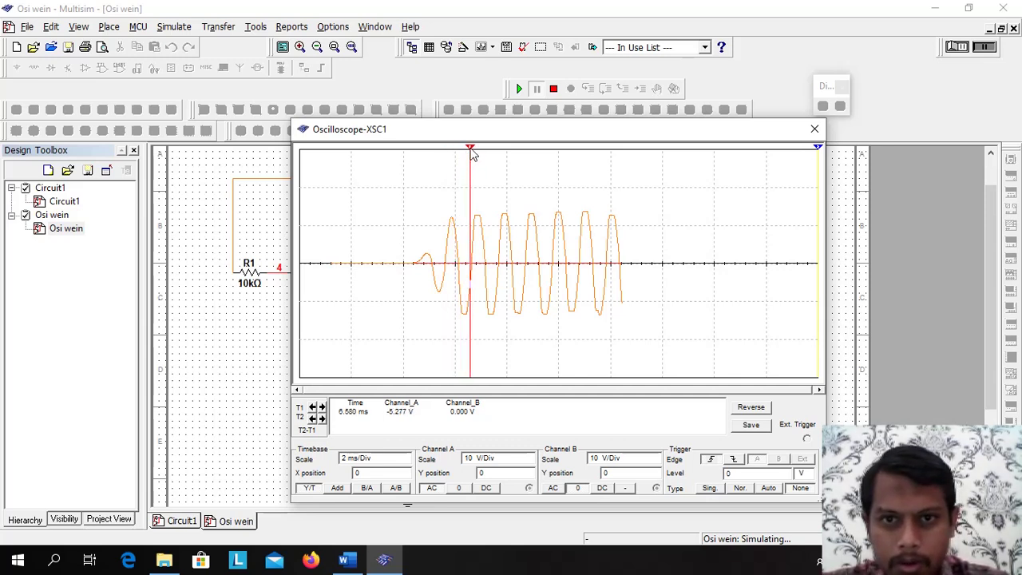
drag(473, 154, 473, 154)
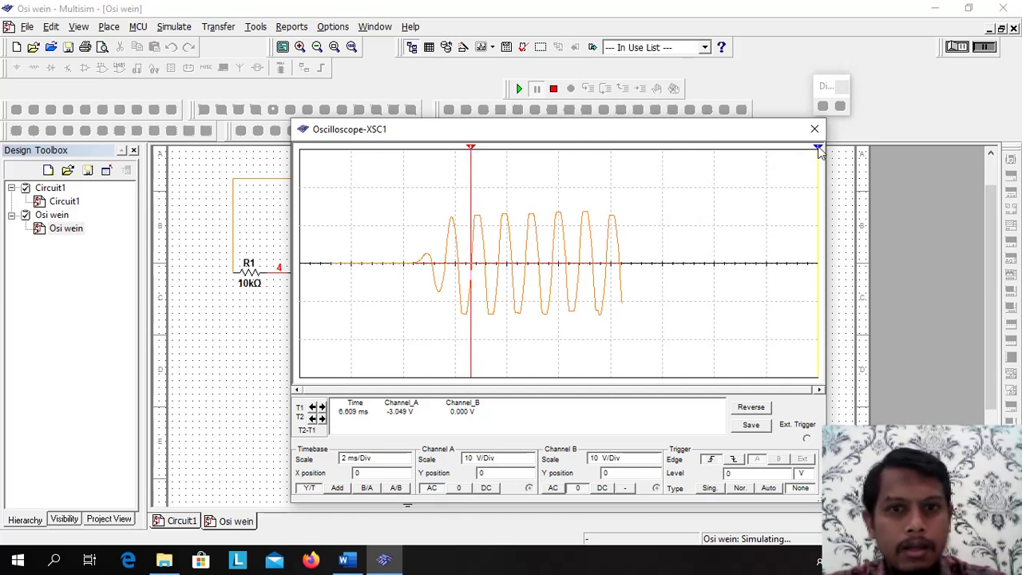
drag(819, 152, 501, 190)
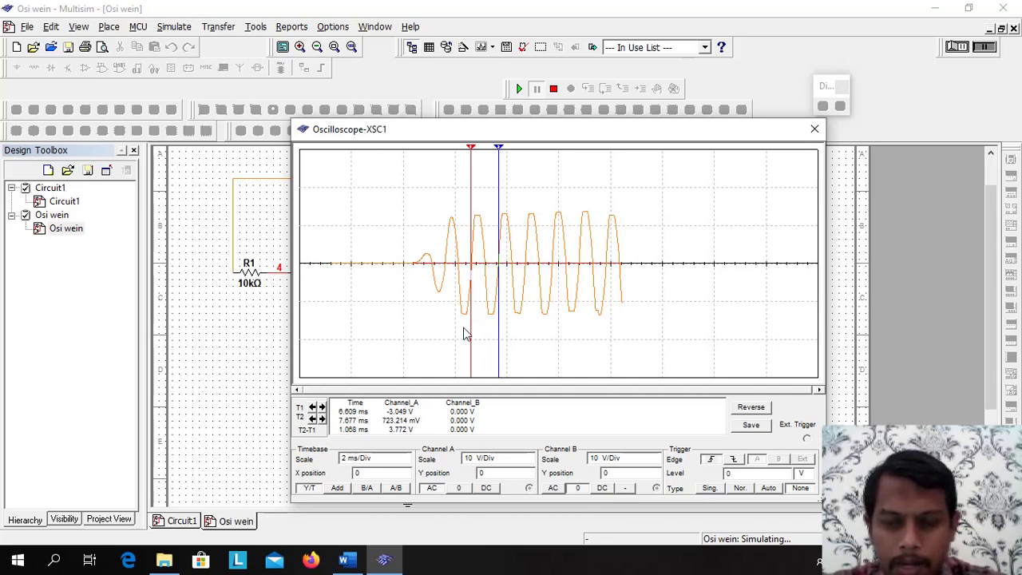
- Set the timebase to 1 ms/Div and realign both cursors to span one full period of Channel A
click(405, 463)
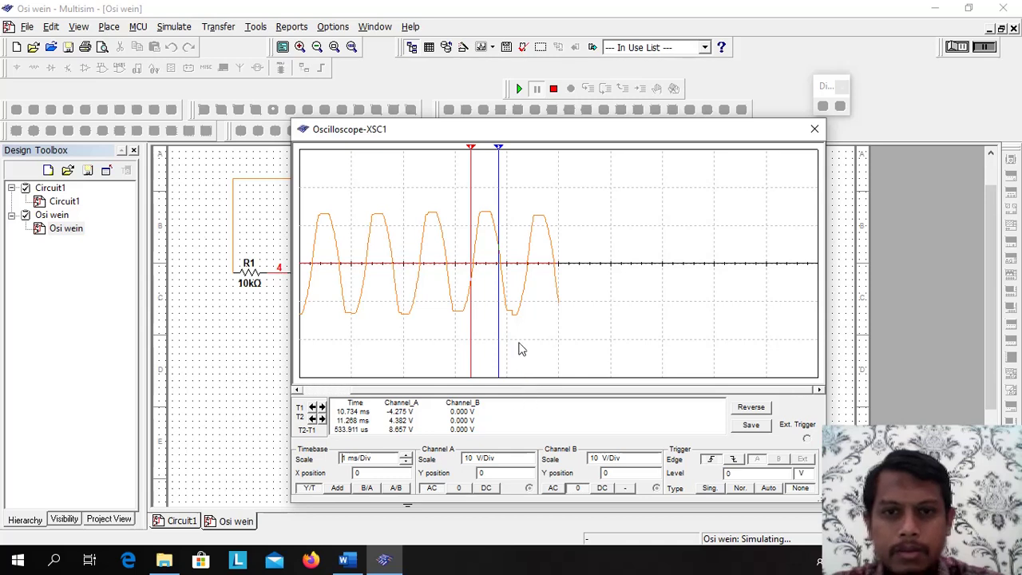
drag(471, 150, 423, 160)
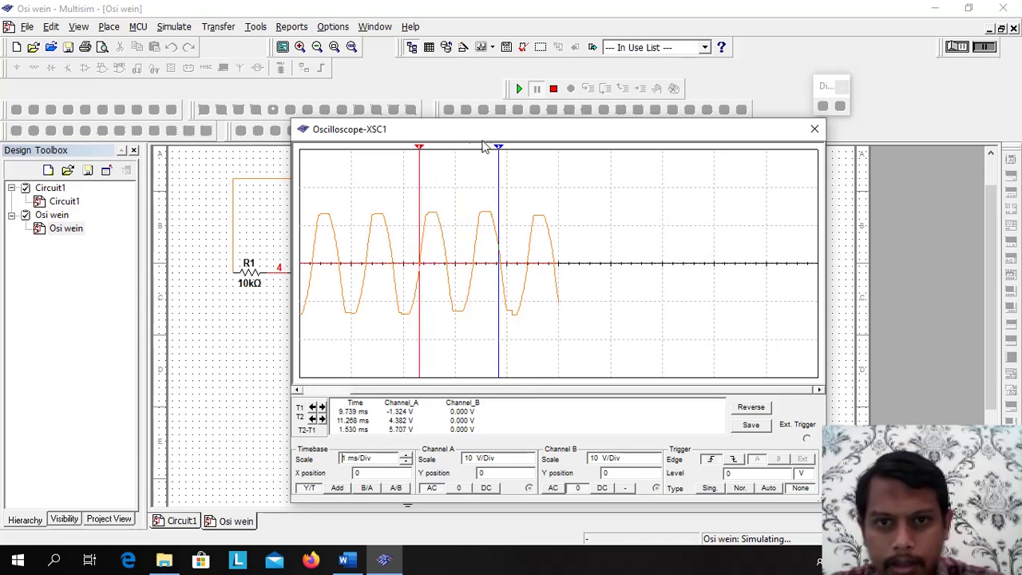
drag(501, 151, 475, 154)
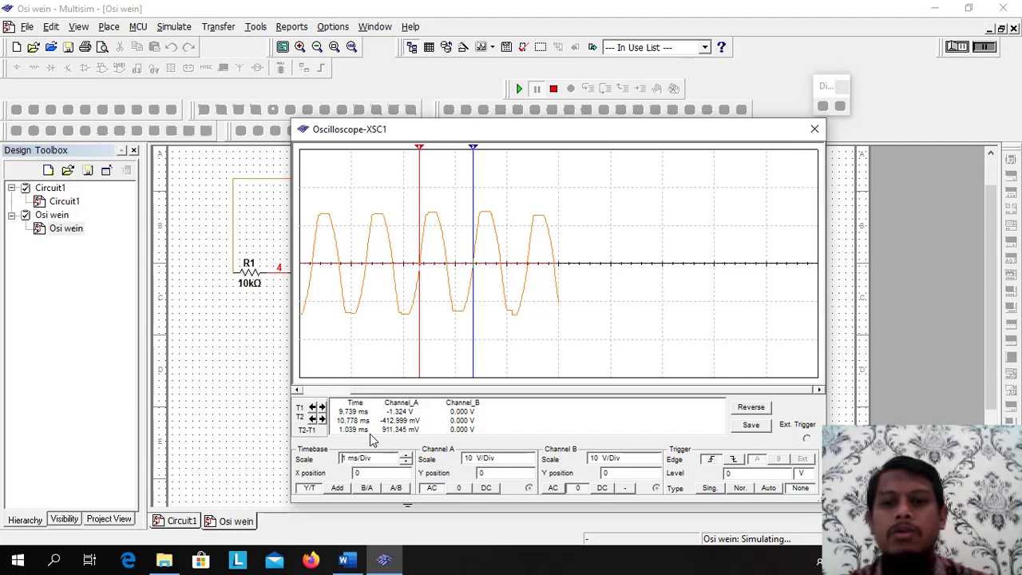
- Open Calculator, compute the frequency as 1 ÷ 1,039, and return to the oscilloscope
click(53, 560)
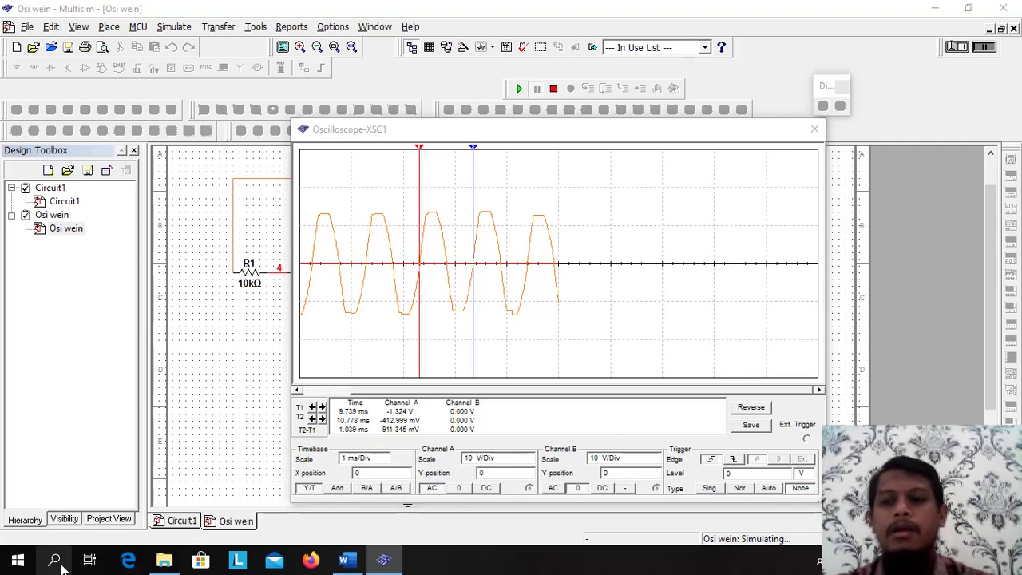
text(cal)
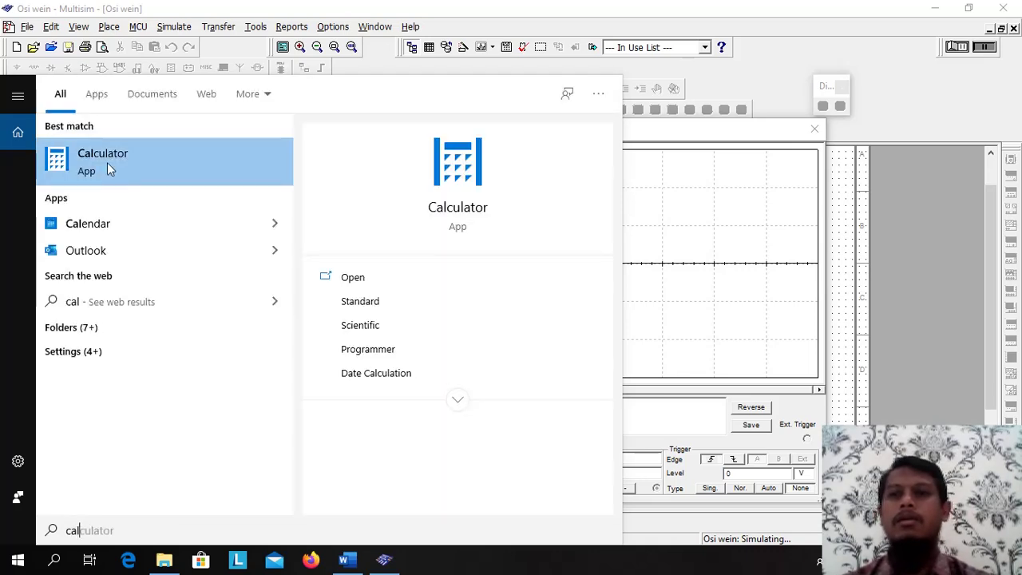
key(Escape)
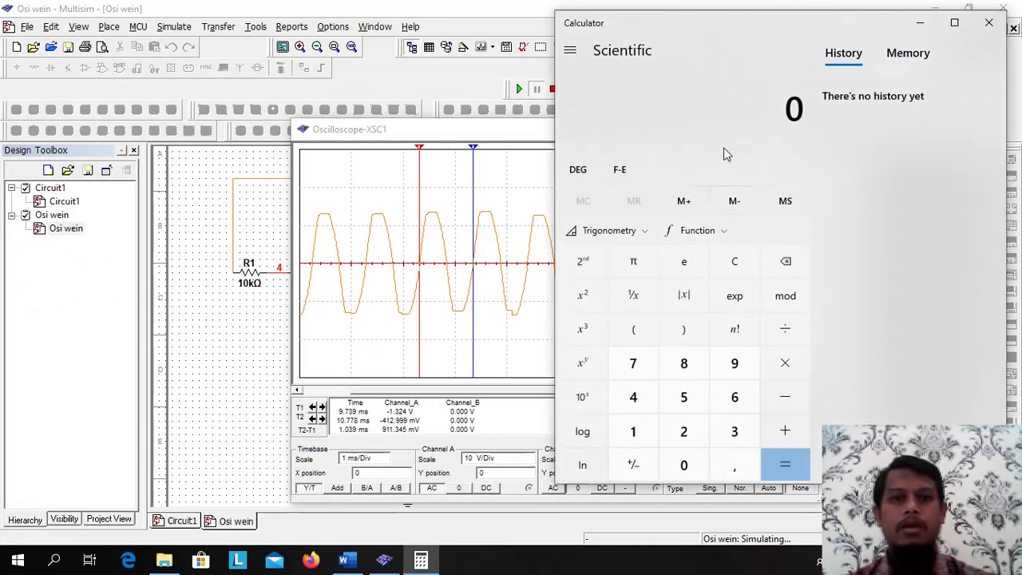
click(635, 428)
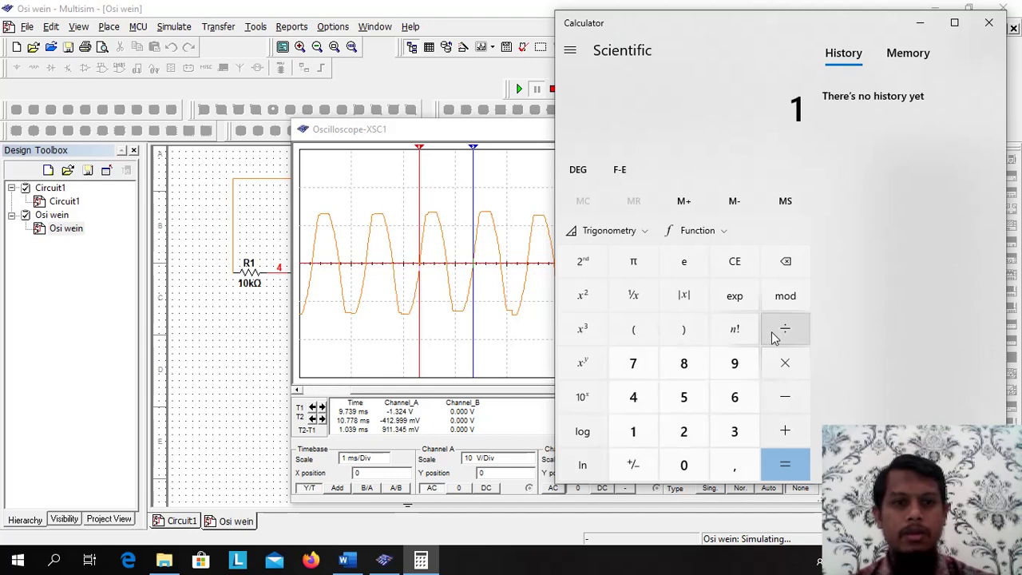
click(783, 331)
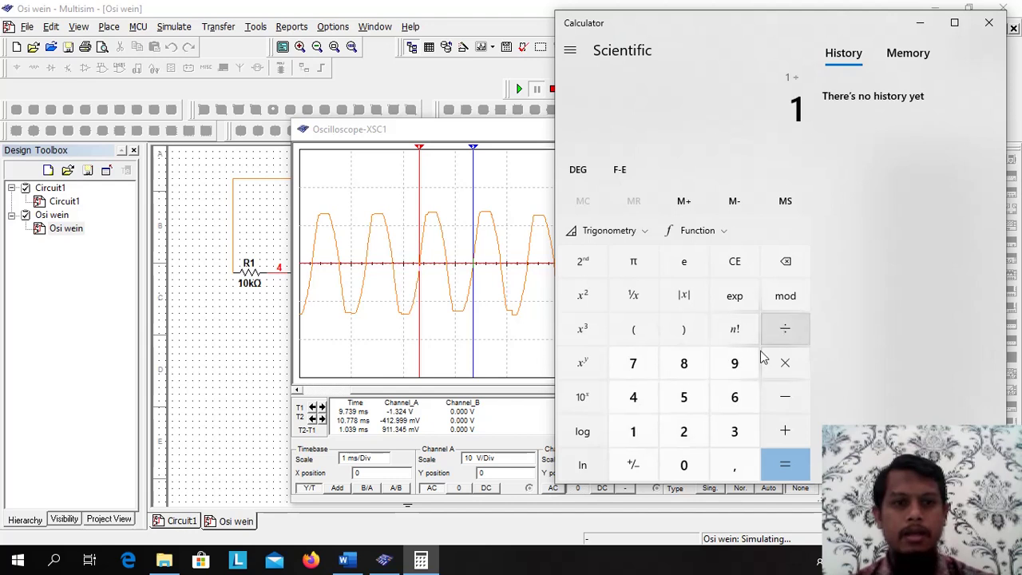
click(737, 469)
click(706, 465)
click(735, 431)
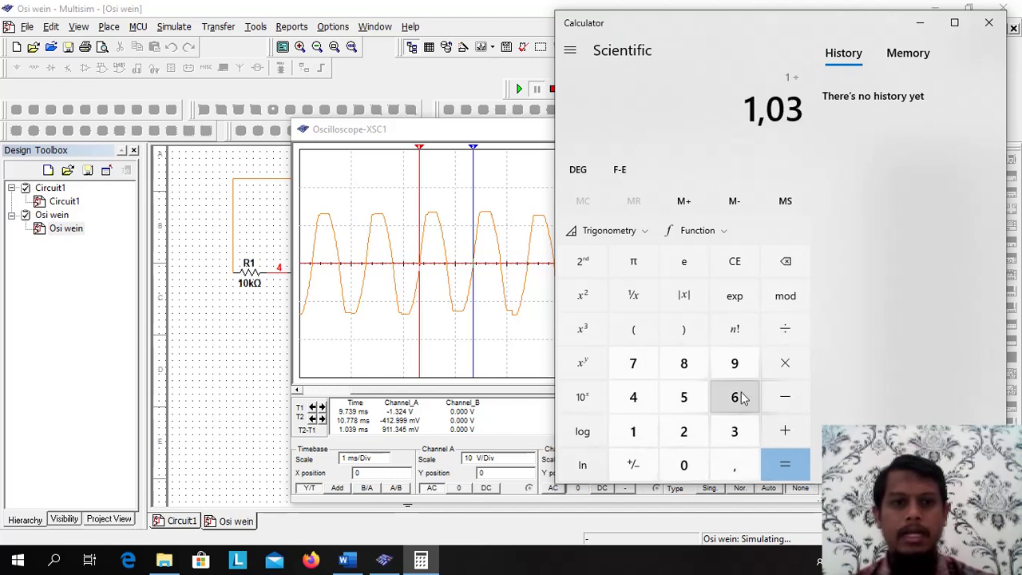
click(735, 363)
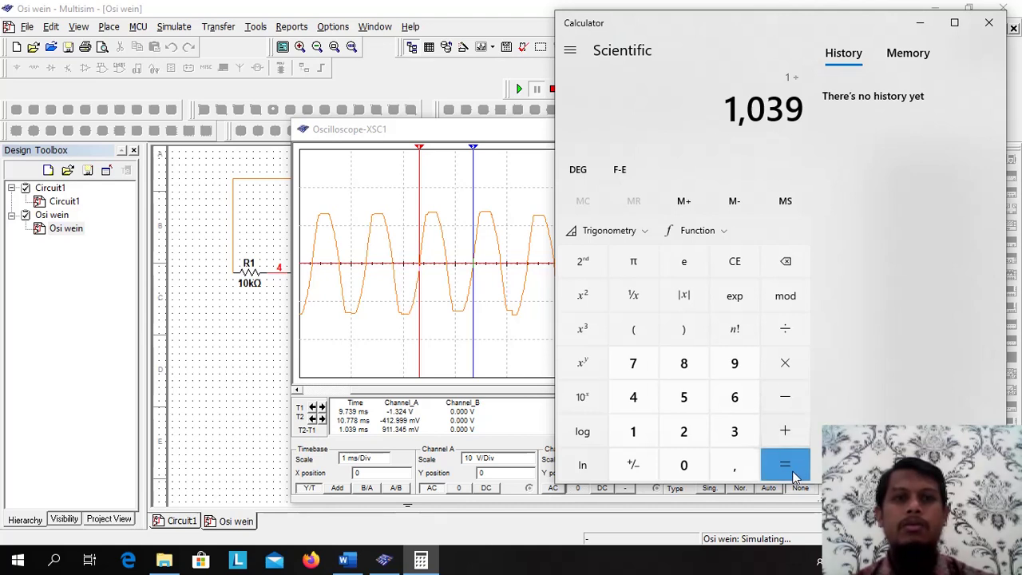
click(795, 476)
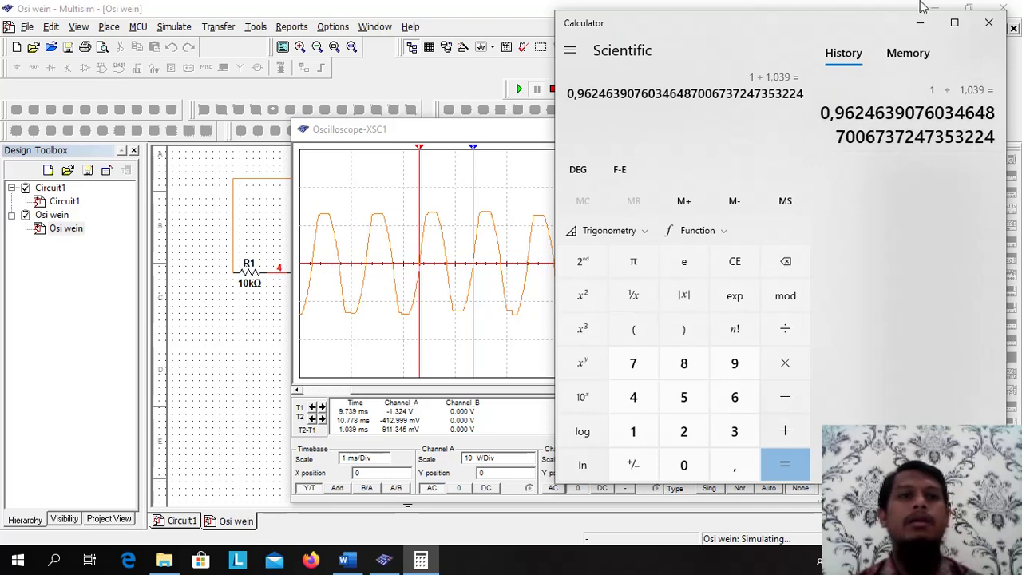
click(922, 24)
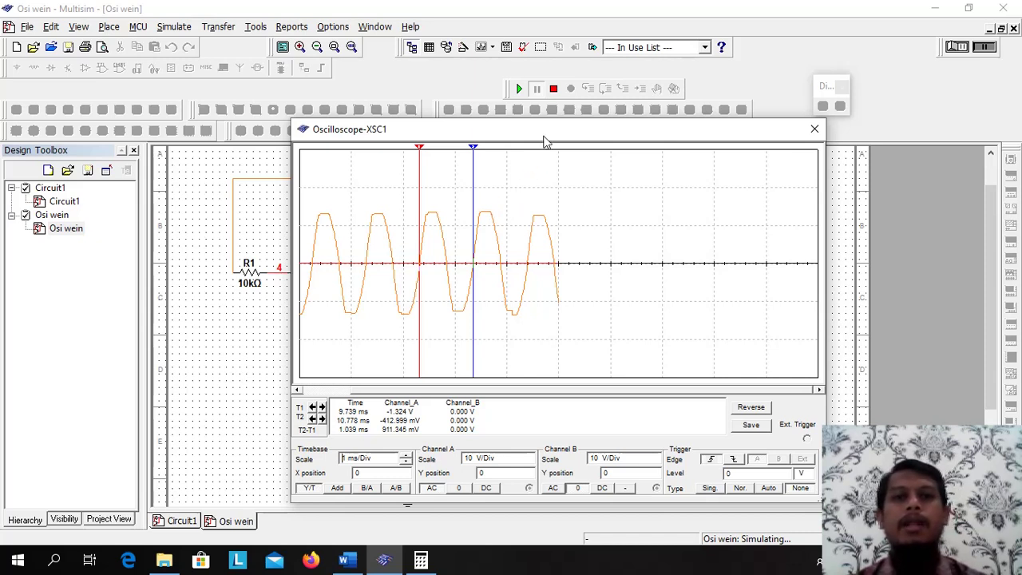
- Resume the paused simulation, and close the error prompt and the simulation error log
drag(550, 137, 553, 162)
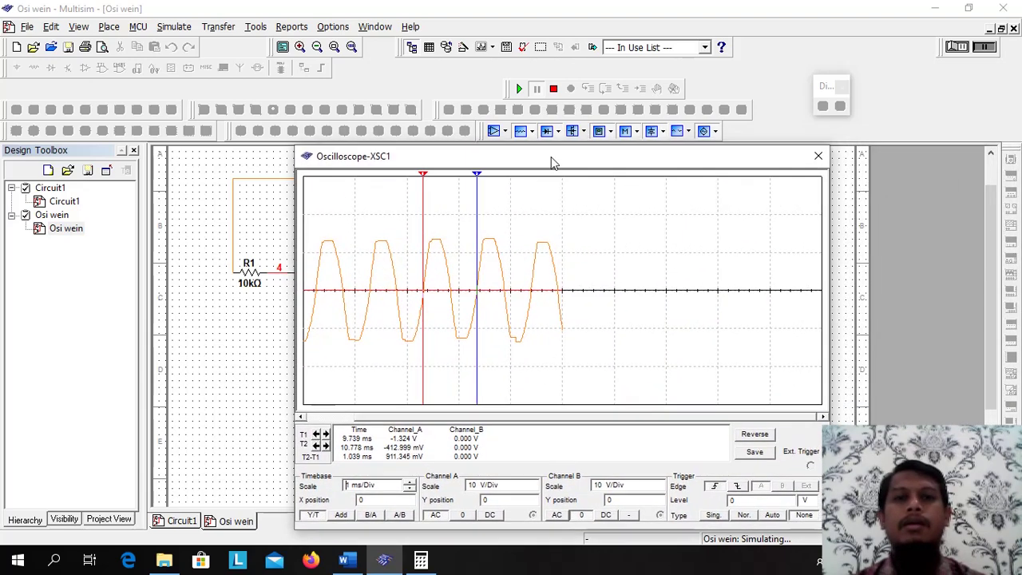
click(521, 93)
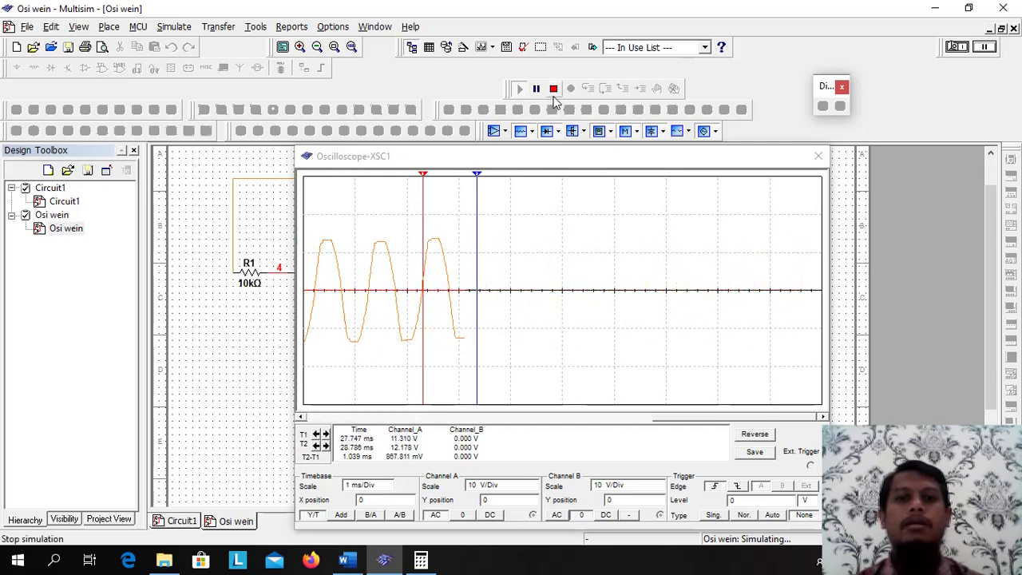
click(388, 488)
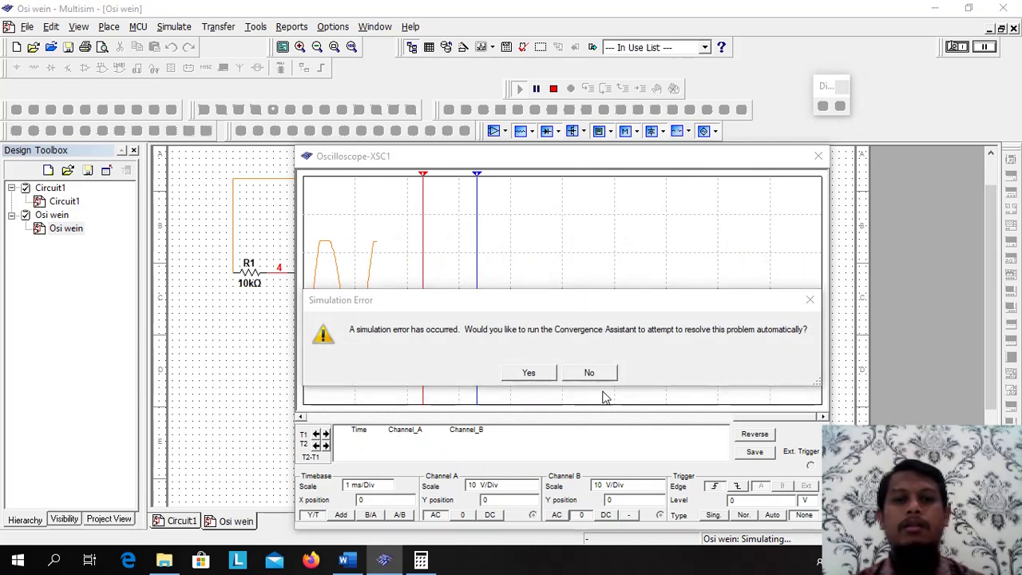
click(810, 301)
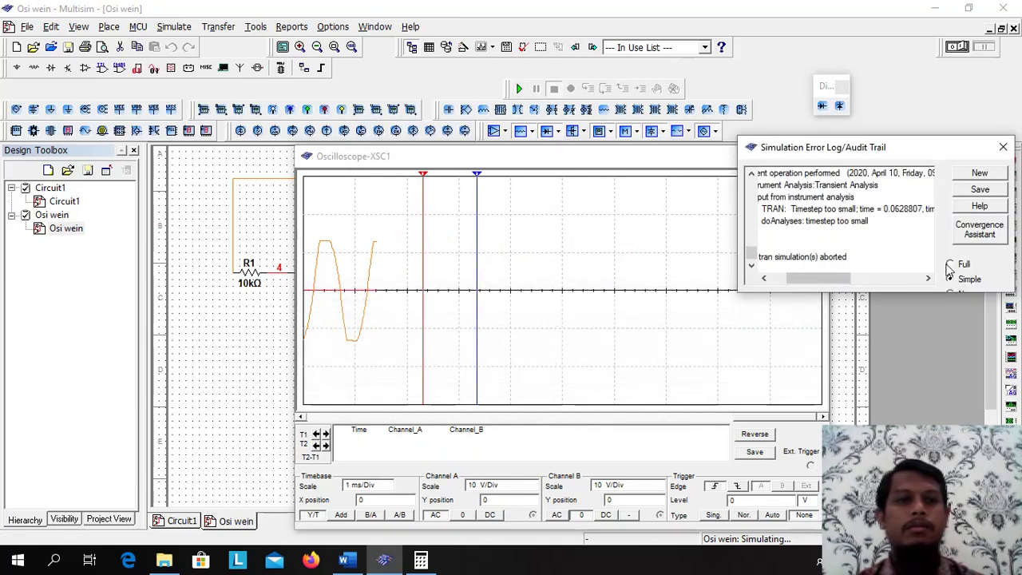
click(1004, 148)
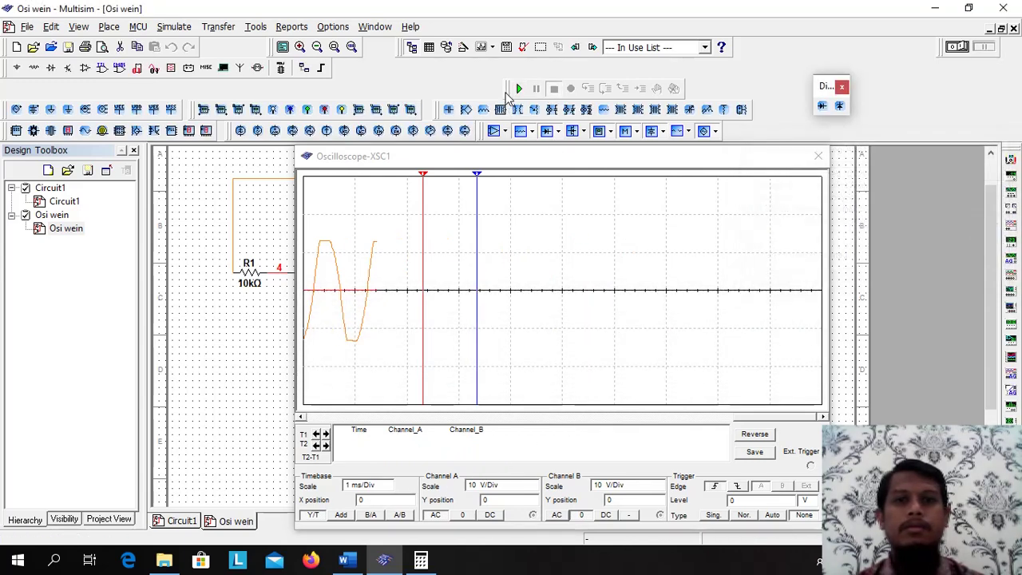
- Run the simulation again and set the oscilloscope timebase to 5 ms/Div
click(520, 88)
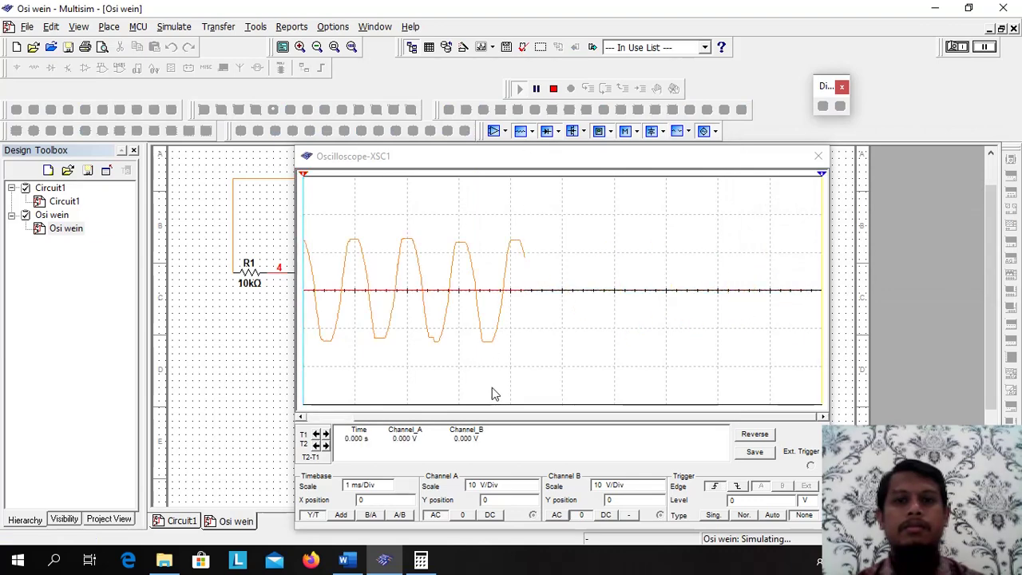
click(398, 491)
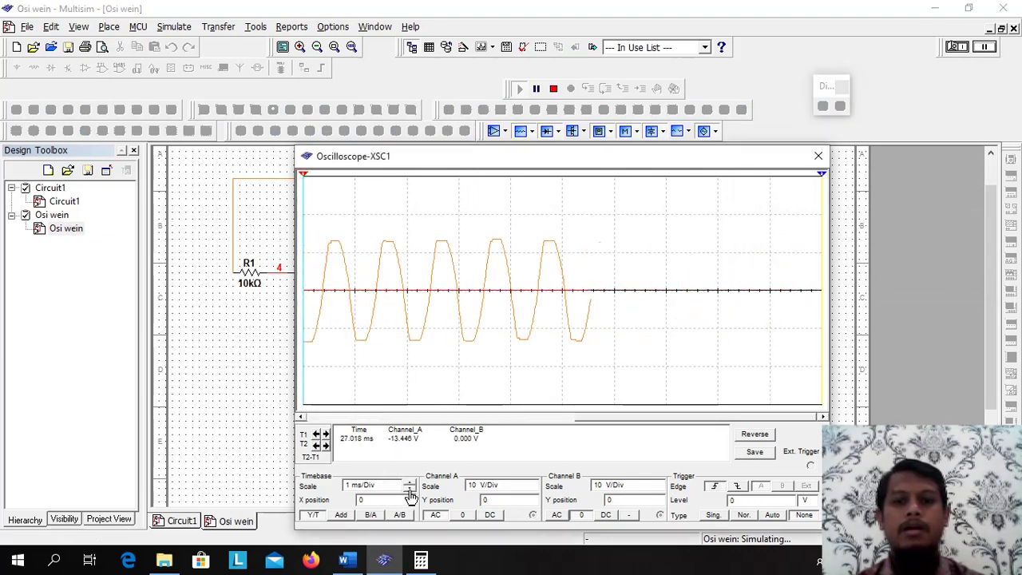
click(410, 485)
click(409, 485)
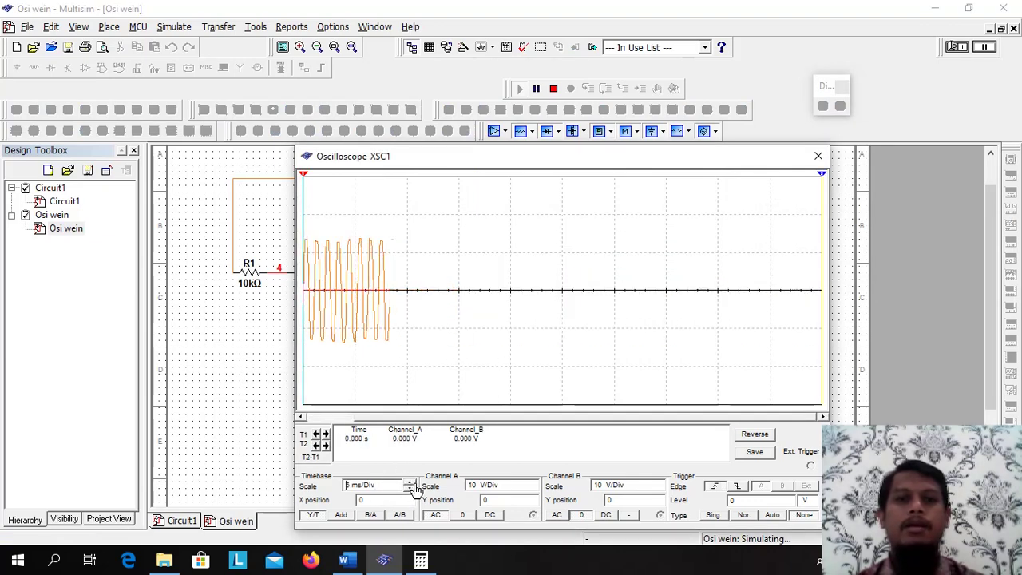